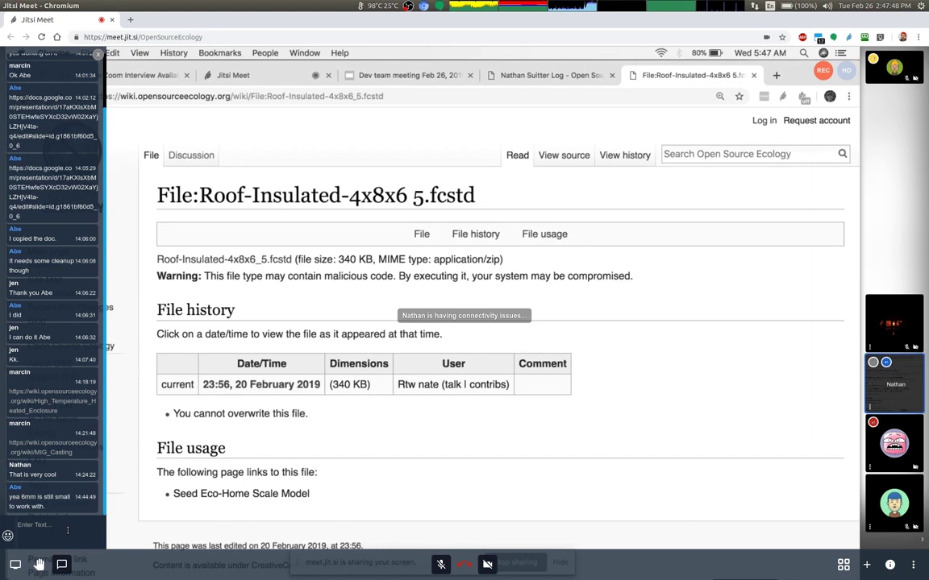
# - Send the chat message "audio rough suddenly" to the meeting
pyautogui.write('audio rough su')
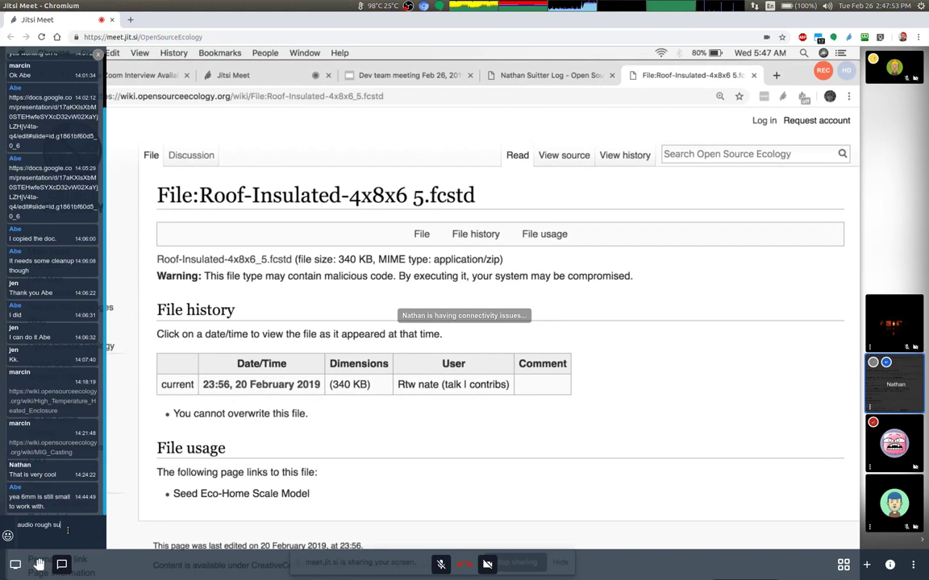
pyautogui.write('ddenly')
pyautogui.press('Return')
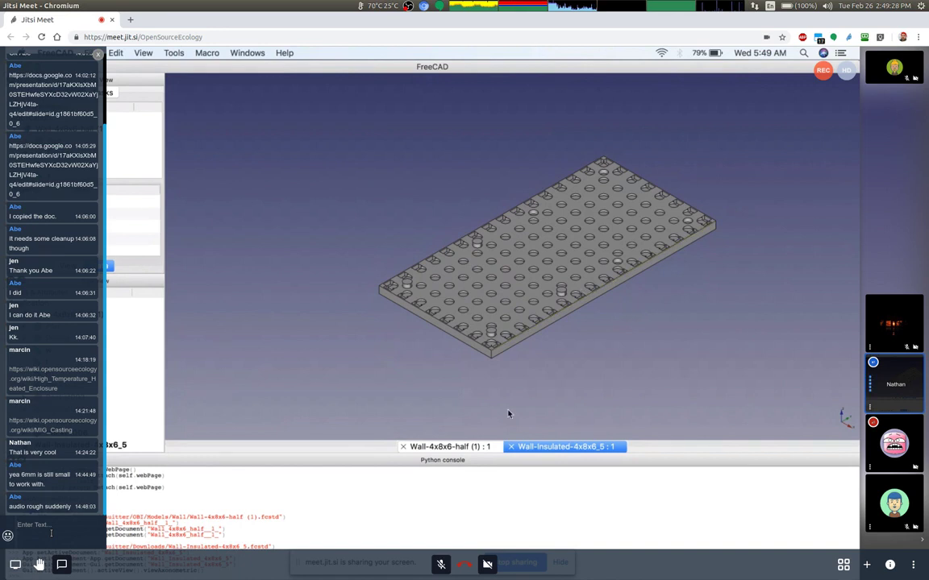
# - Open whole-shape-plus-holes.py from the Downloads folder in Sublime Text
pyautogui.press('super+Tab')
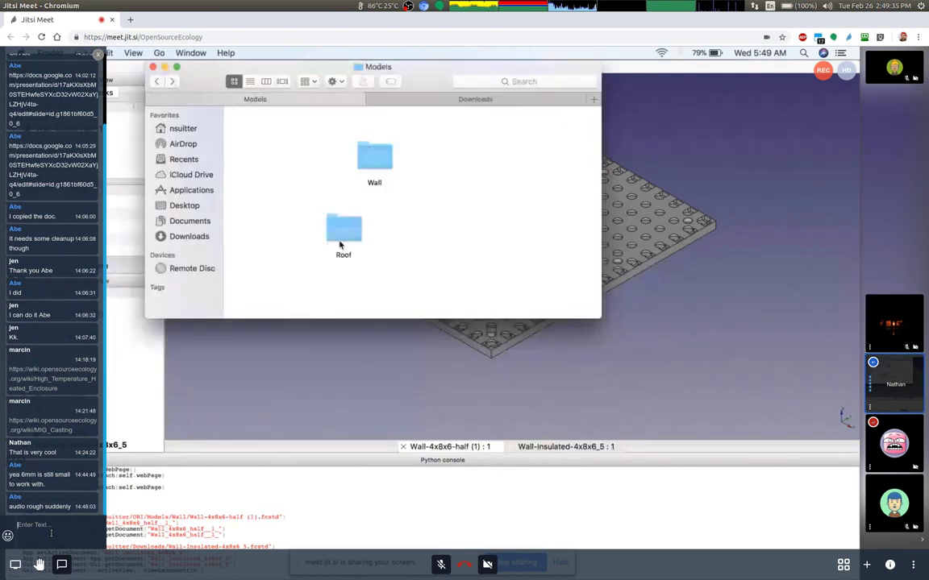
pyautogui.press('super+Tab')
pyautogui.press('super+n')
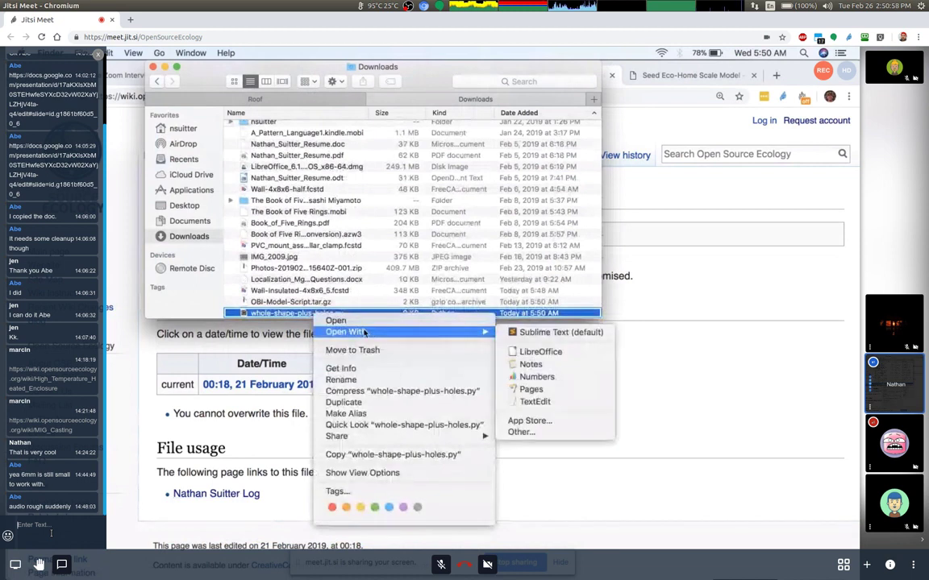
pyautogui.click(565, 332)
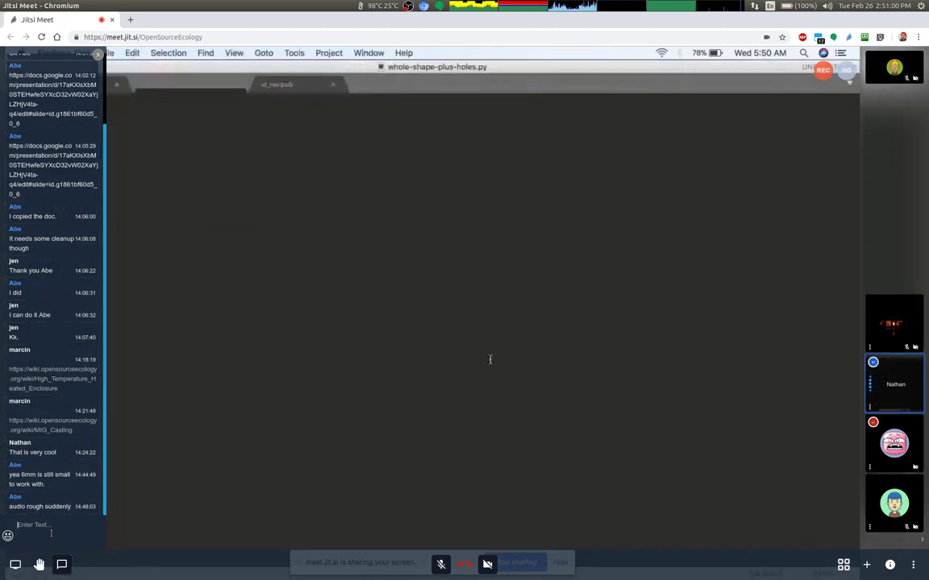
# - Switch from the script by way of Chrome to FreeCAD to view the Roof-Insulated-3x8x12 model
pyautogui.press('super+Tab')
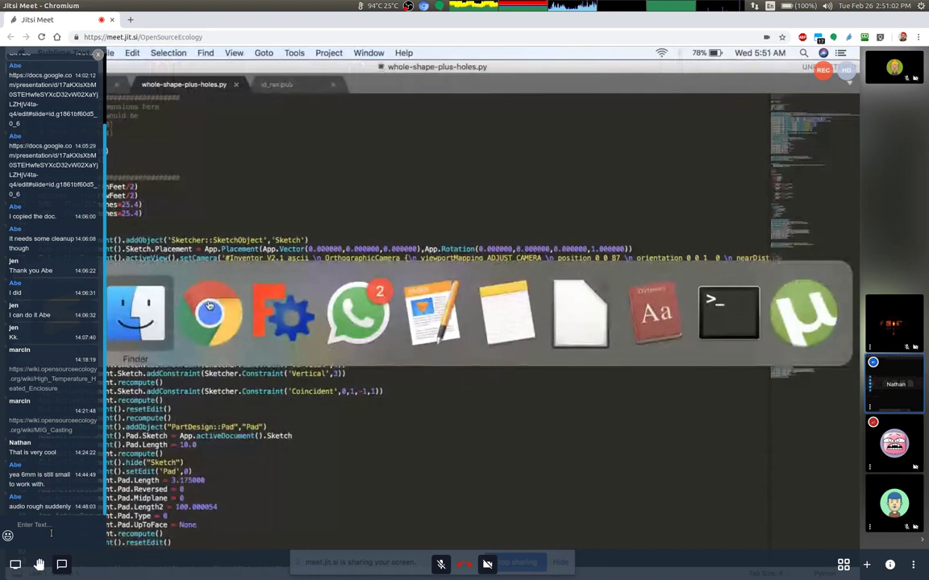
pyautogui.click(208, 307)
pyautogui.press('super+Tab')
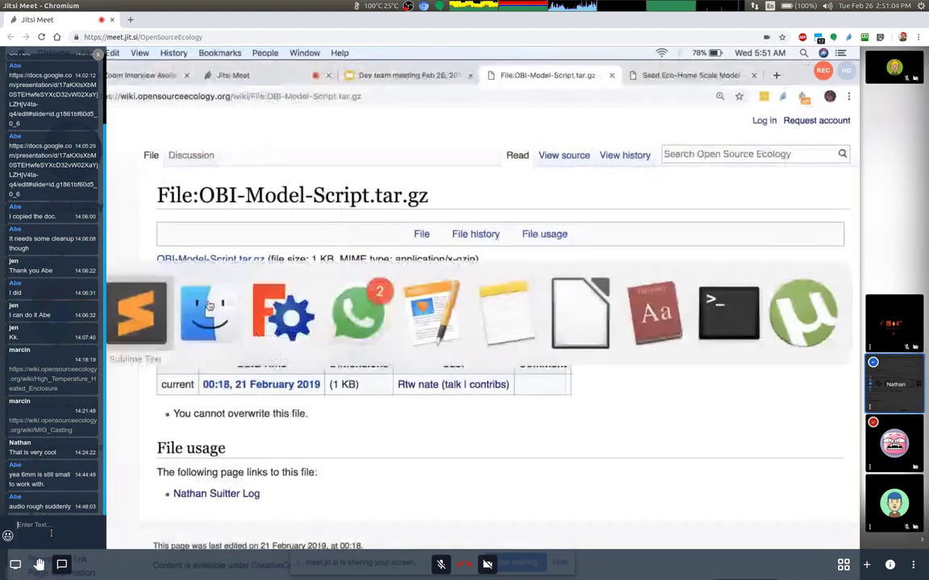
# - Send the chat message "sublime is nice, but atom is more universally useful because of modularity."
pyautogui.write('sublime')
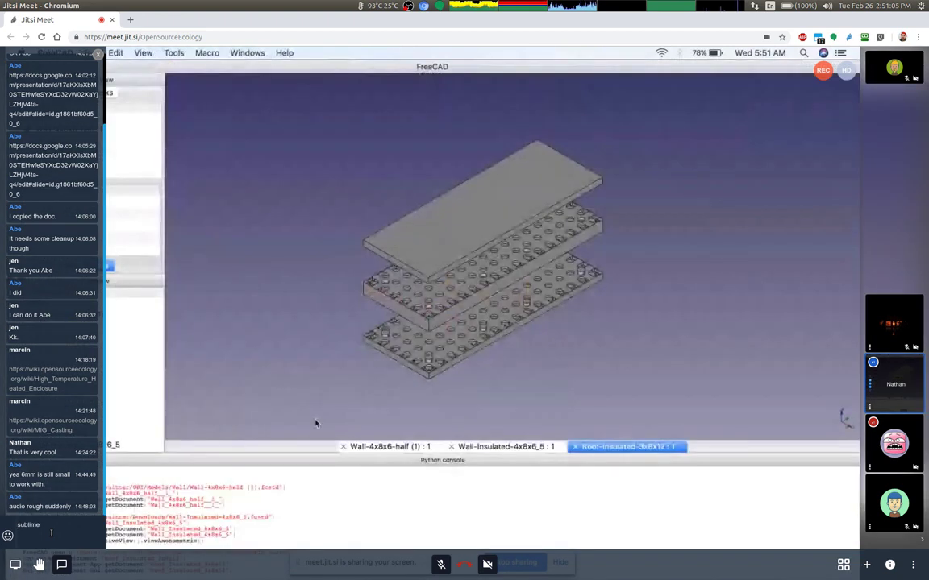
pyautogui.write(' is nice')
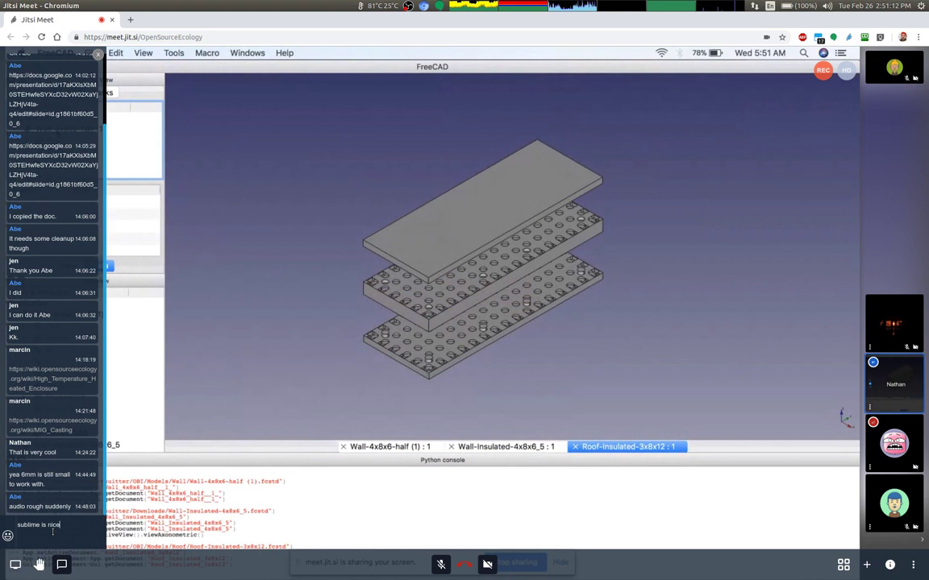
pyautogui.write(', but atome')
pyautogui.press('BackSpace')
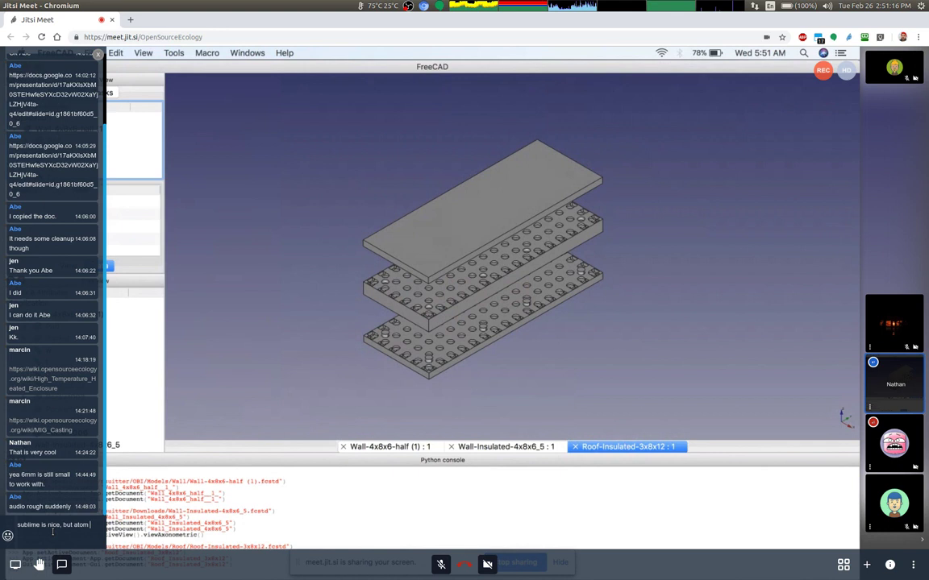
pyautogui.write('is')
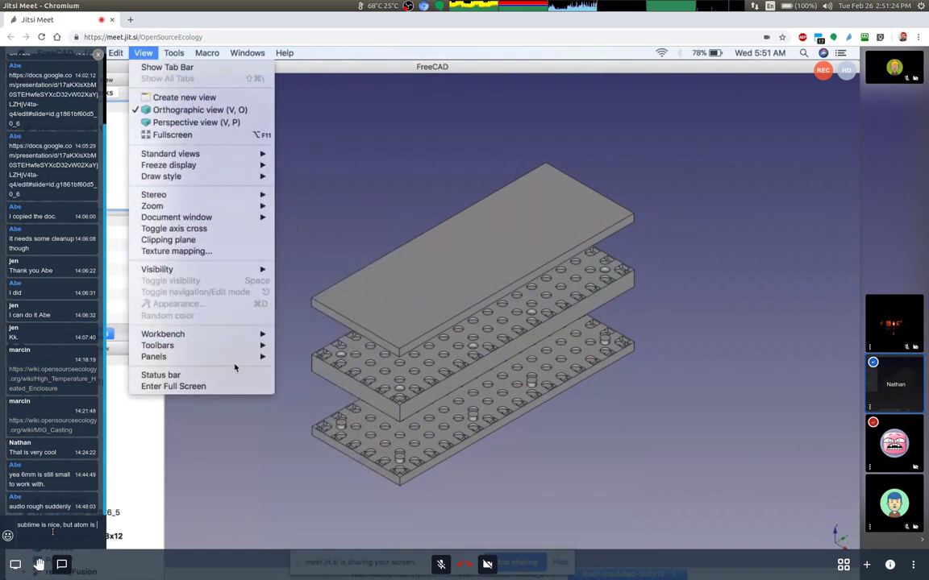
pyautogui.write(' more univers')
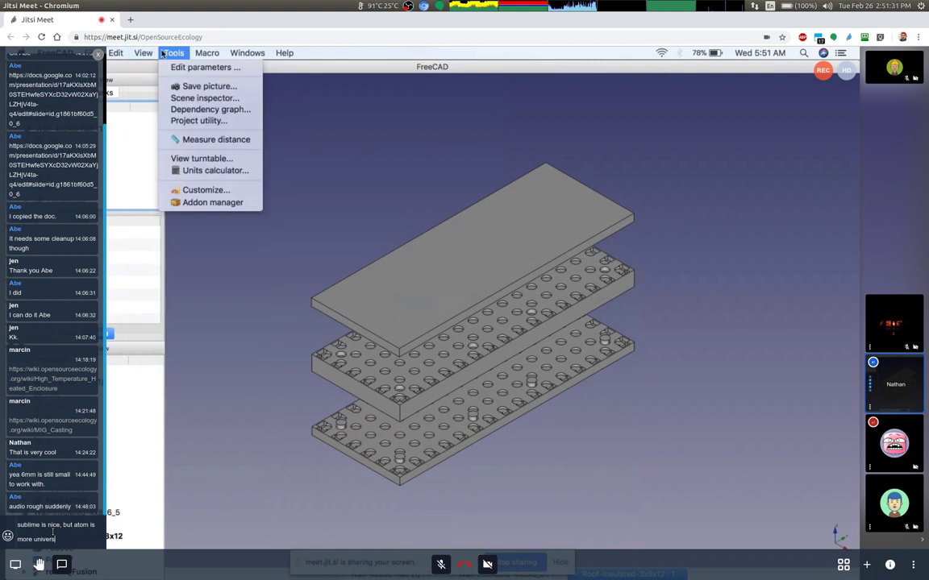
pyautogui.write('ally usefu')
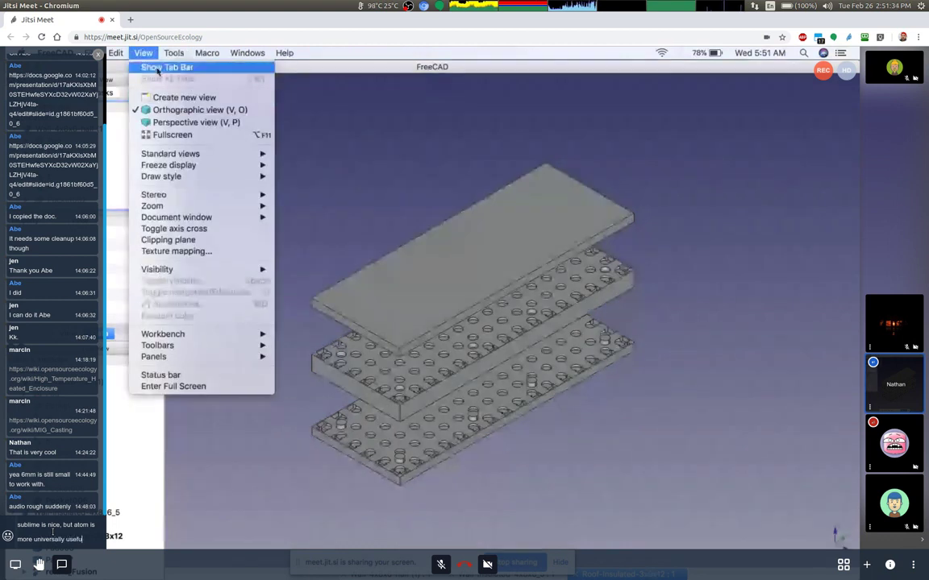
pyautogui.write('l beca')
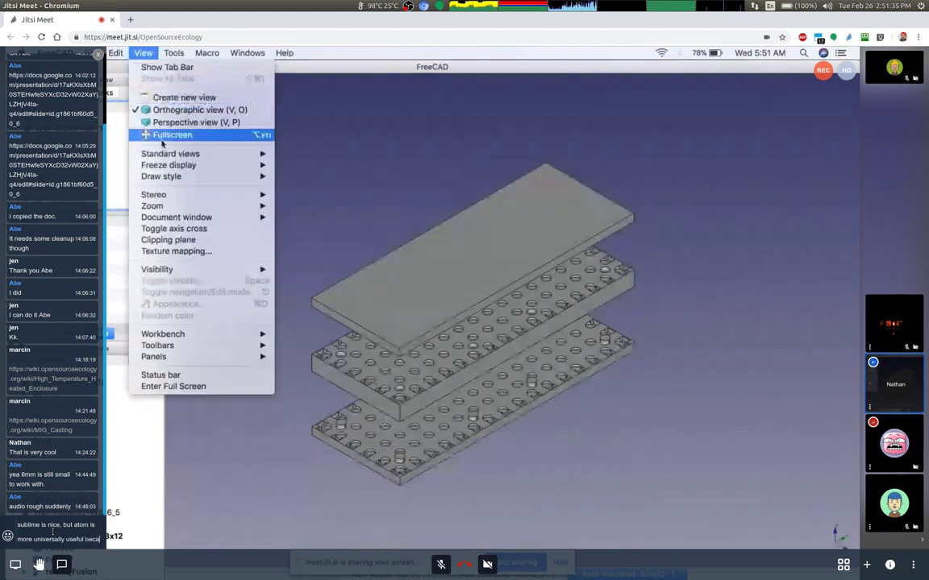
pyautogui.write('use of mod')
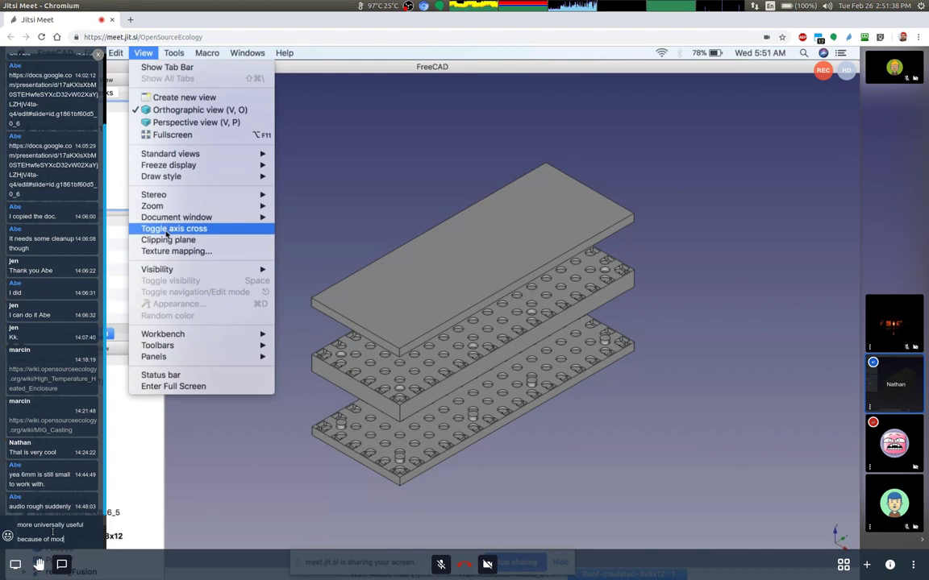
pyautogui.write('ularity')
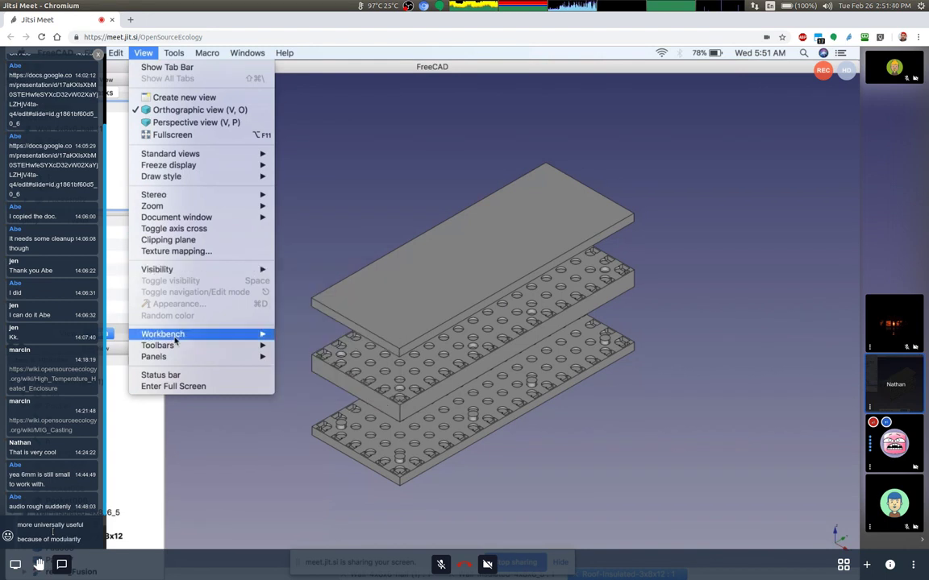
pyautogui.write('.')
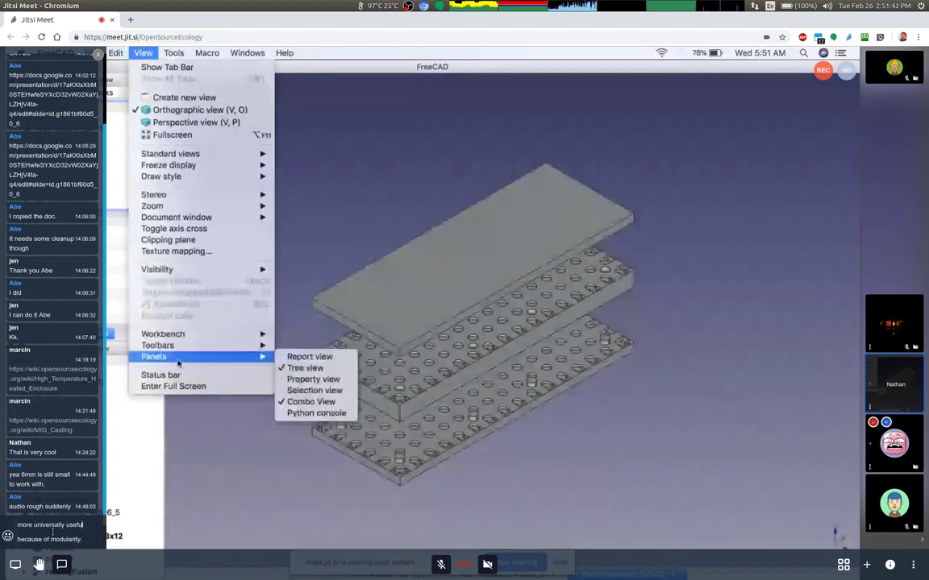
pyautogui.press('Up')
pyautogui.press('Down')
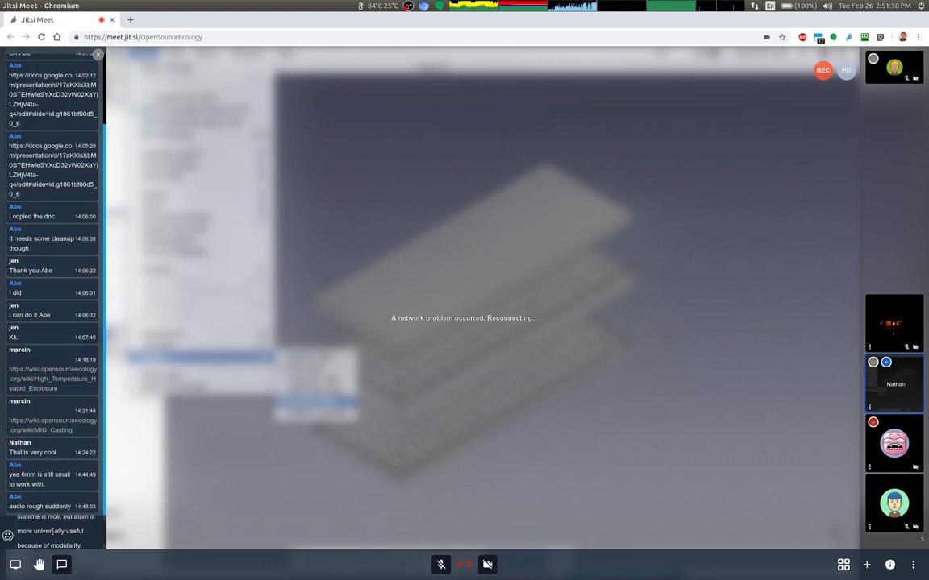
pyautogui.press('Return')
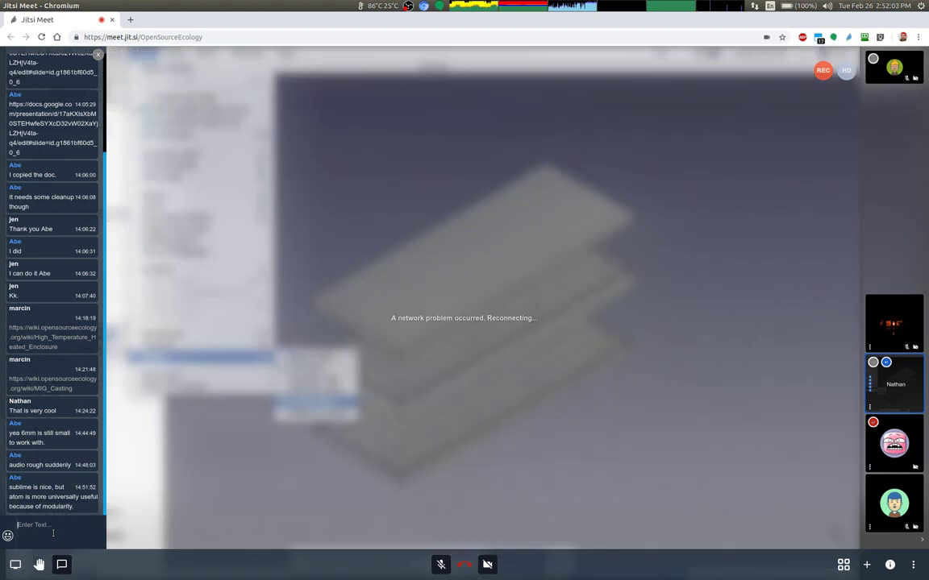
pyautogui.write('audio')
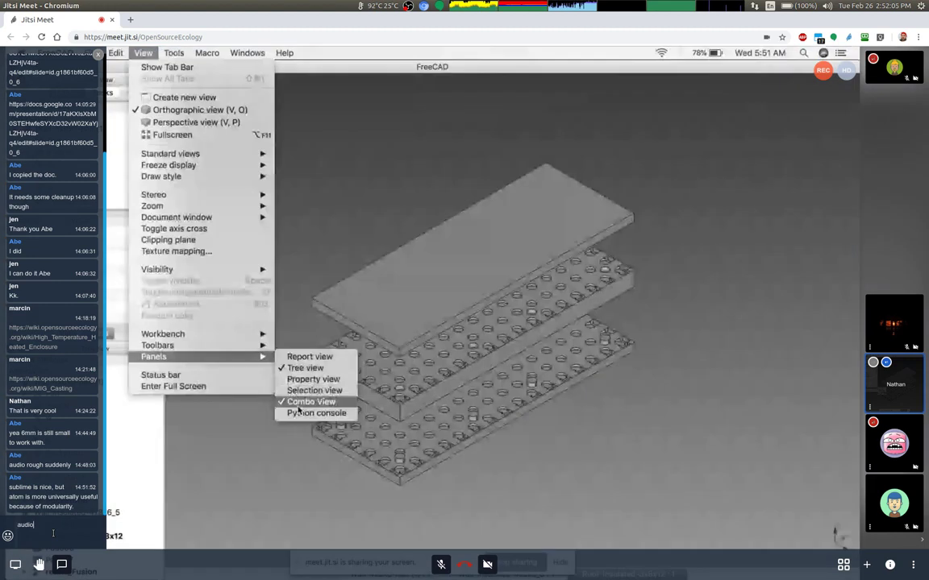
pyautogui.write(' is rougher again')
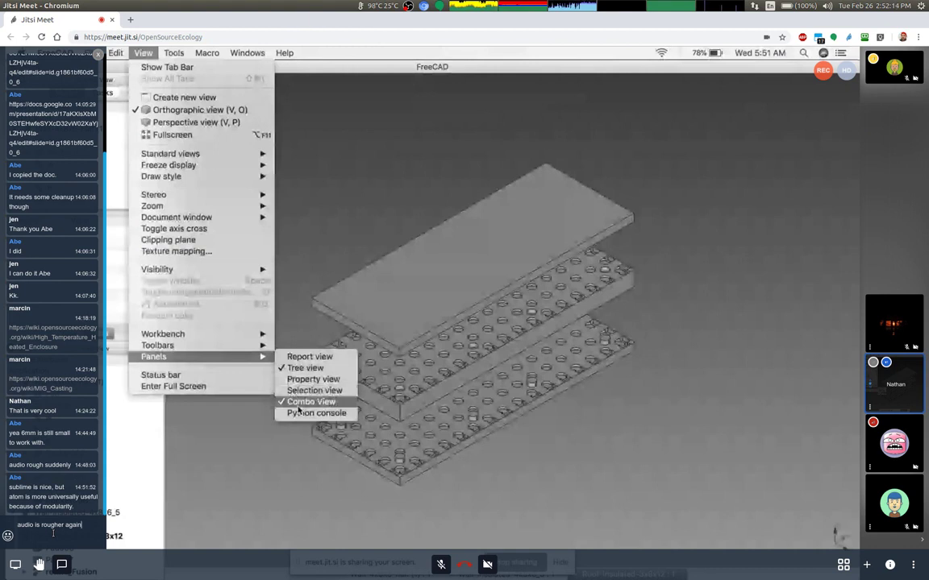
pyautogui.press('XF86AudioRaiseVolume')
pyautogui.press('BackSpace')
pyautogui.press('BackSpace')
pyautogui.press('BackSpace')
pyautogui.press('BackSpace')
pyautogui.press('BackSpace')
pyautogui.press('BackSpace')
pyautogui.press('BackSpace')
pyautogui.press('BackSpace')
pyautogui.press('BackSpace')
pyautogui.press('BackSpace')
pyautogui.press('BackSpace')
pyautogui.press('BackSpace')
pyautogui.press('BackSpace')
pyautogui.press('BackSpace')
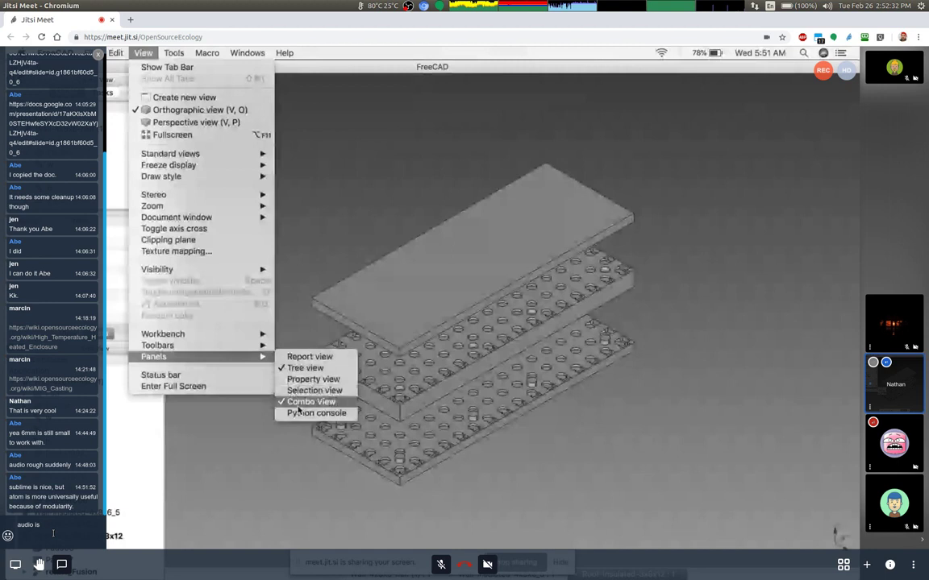
pyautogui.press('BackSpace')
pyautogui.press('BackSpace')
pyautogui.press('BackSpace')
pyautogui.press('BackSpace')
pyautogui.press('BackSpace')
pyautogui.press('BackSpace')
pyautogui.press('BackSpace')
pyautogui.press('BackSpace')
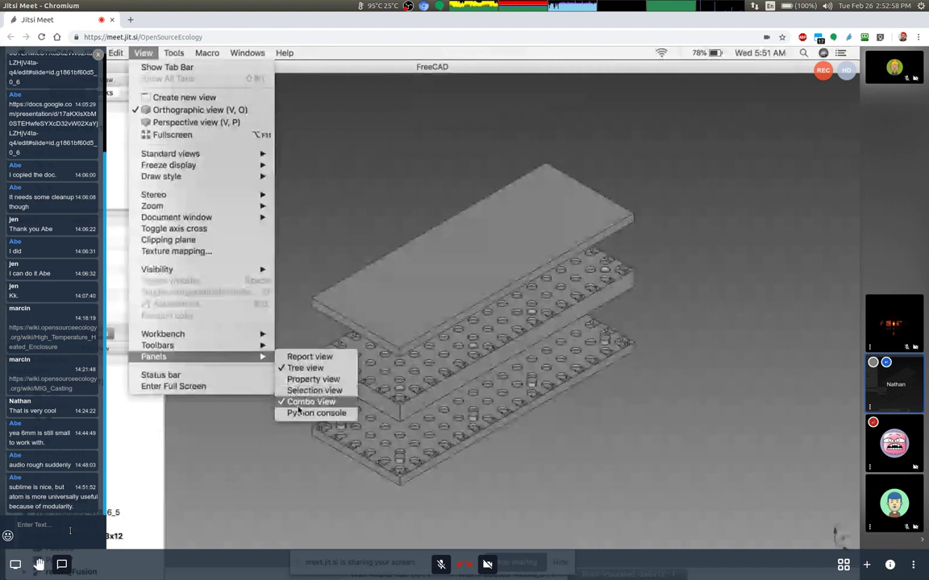
# - Send the chat message "connection is rough again, but has been ok"
pyautogui.write('connection is rough')
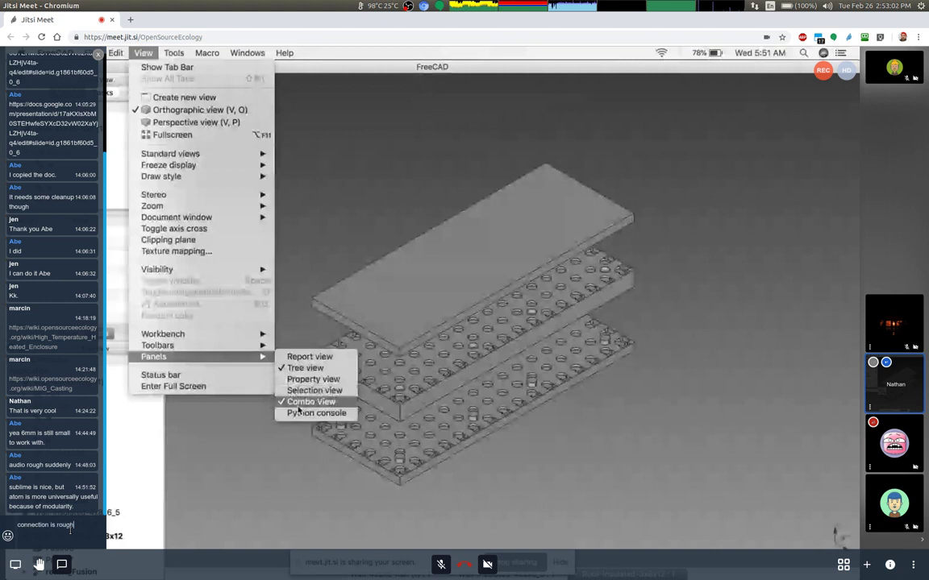
pyautogui.write(' again, but has been ok')
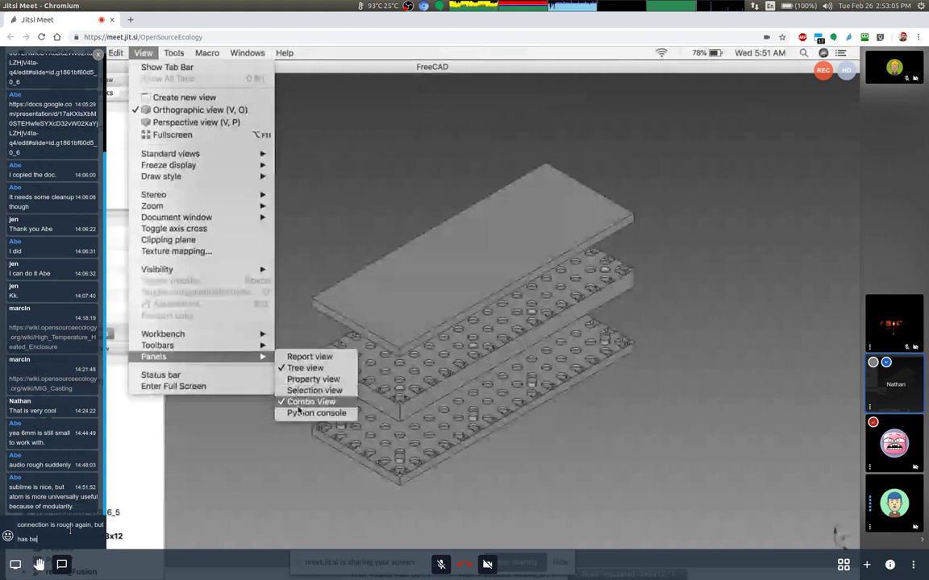
pyautogui.press('Return')
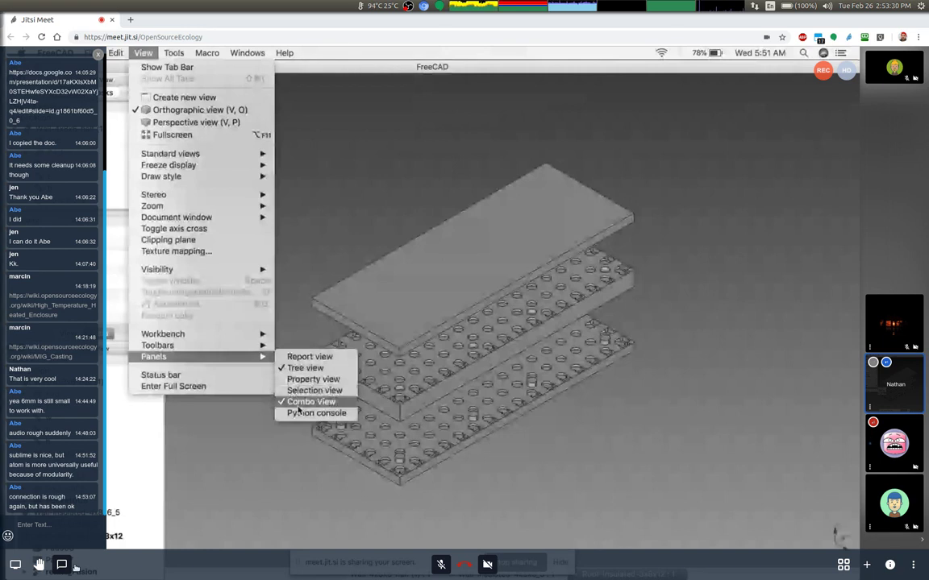
pyautogui.click(34, 527)
pyautogui.rightClick(35, 528)
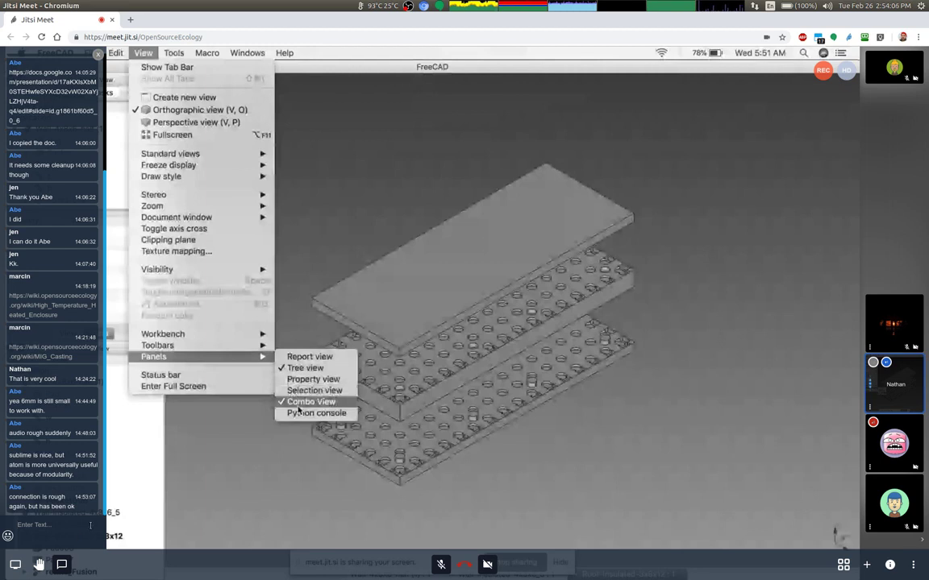
pyautogui.doubleClick(232, 14)
pyautogui.doubleClick(233, 14)
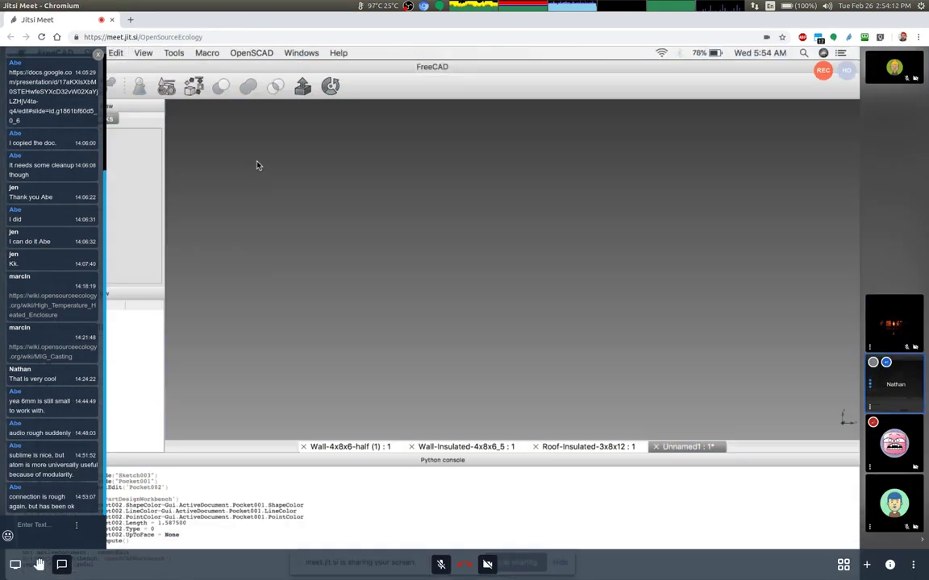
pyautogui.rightClick(77, 528)
pyautogui.press('Escape')
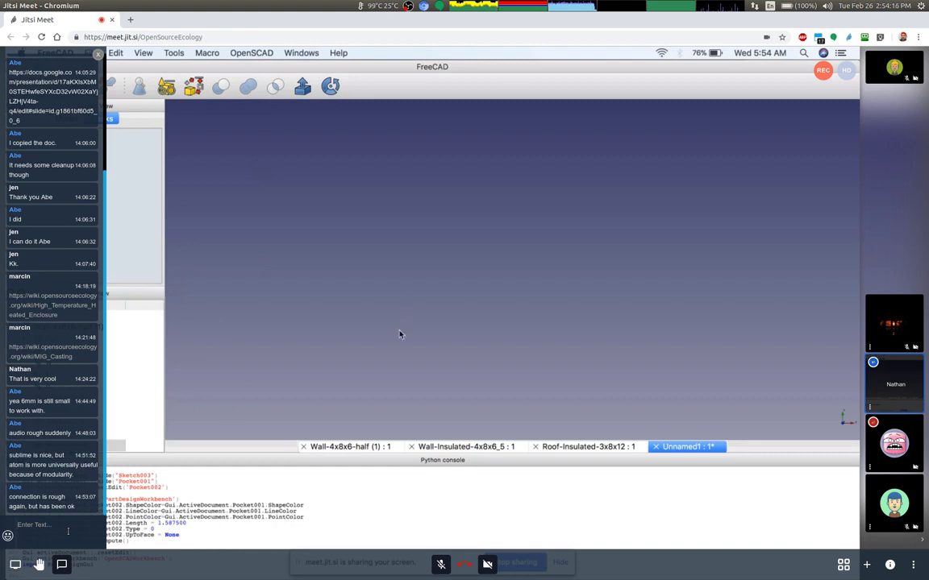
pyautogui.write('its clea')
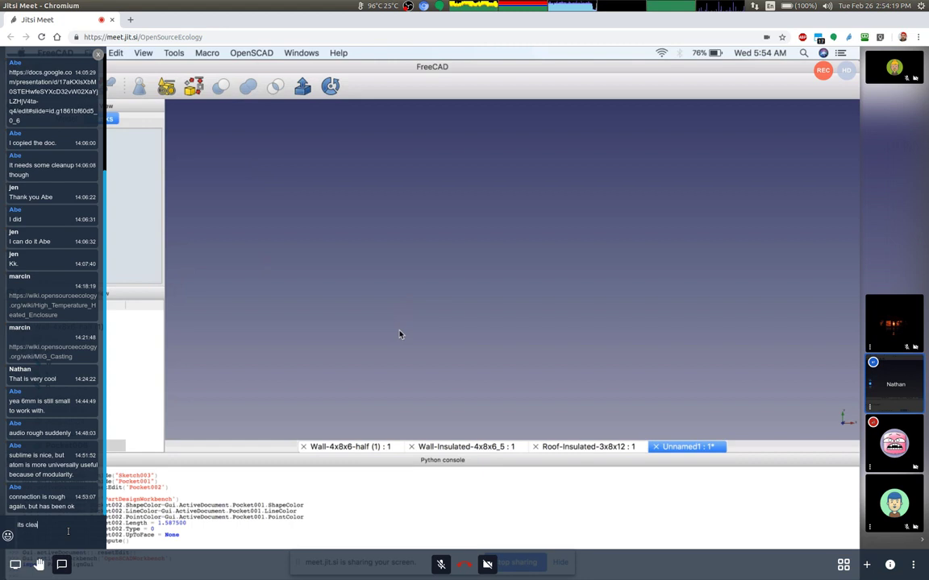
pyautogui.write('ring up')
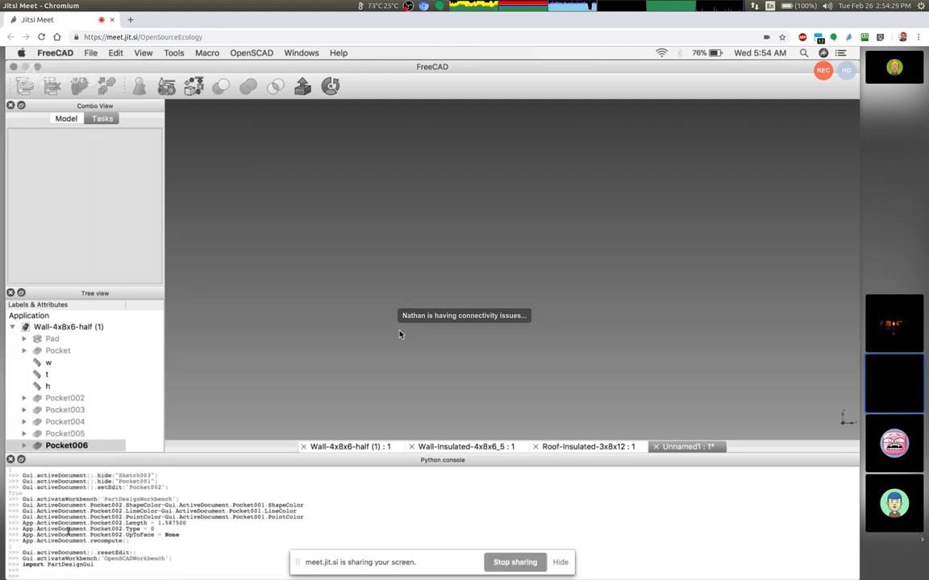
pyautogui.hotkey('ctrl', 'a')
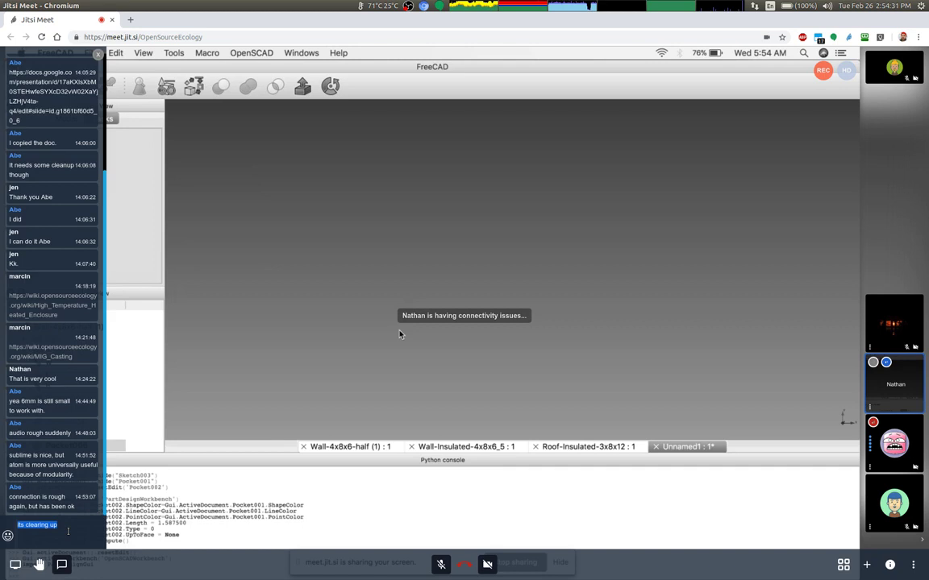
pyautogui.press('BackSpace')
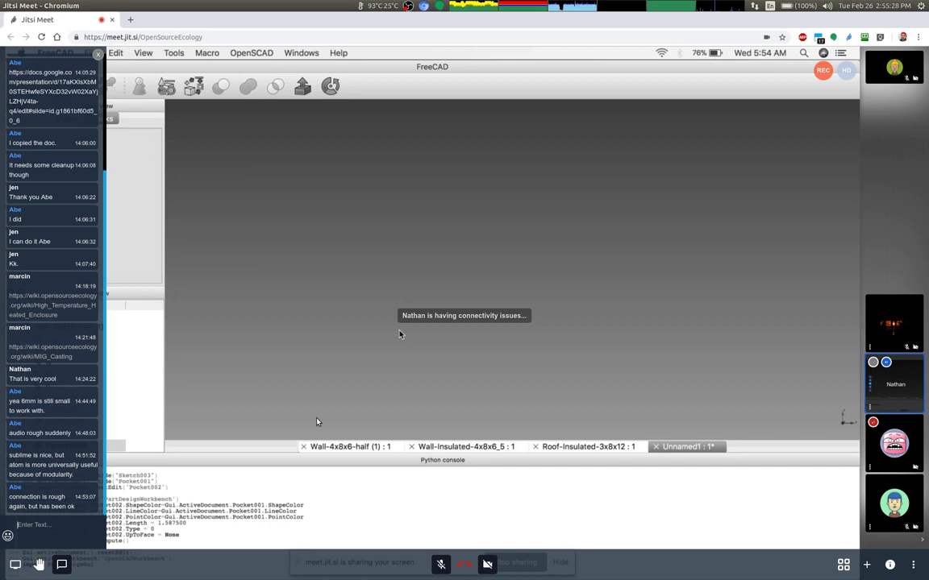
# - Check the connection statistics of the participant who is sharing the screen
pyautogui.rightClick(883, 382)
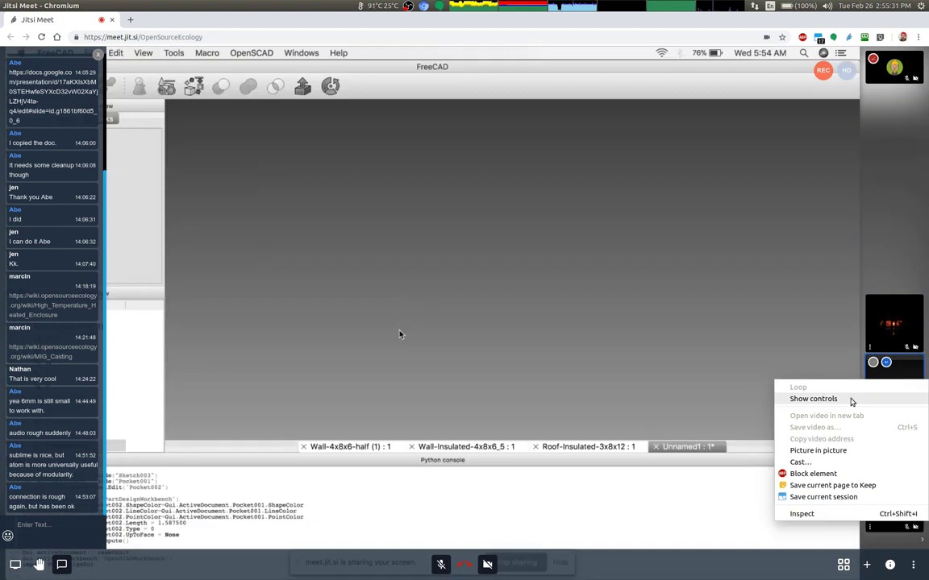
pyautogui.click(887, 366)
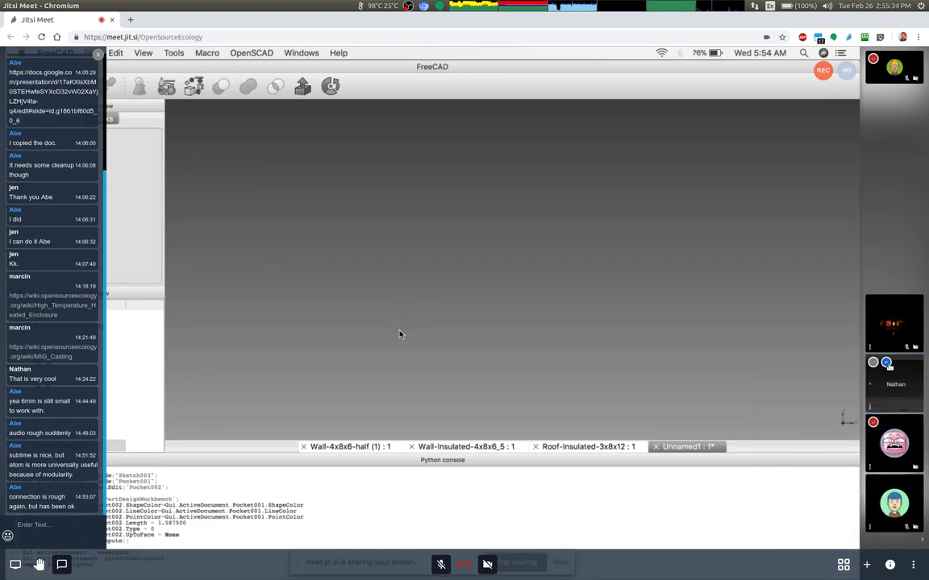
pyautogui.moveTo(873, 364)
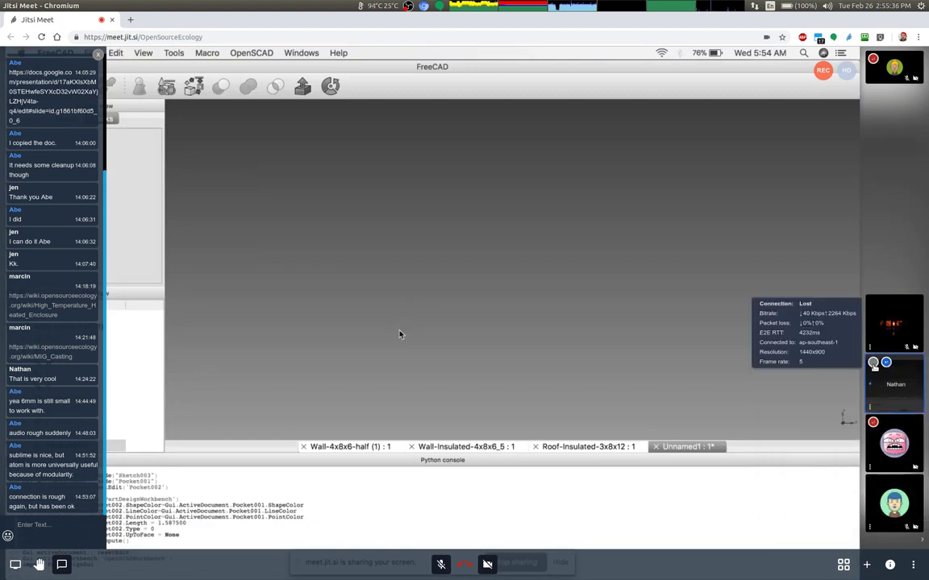